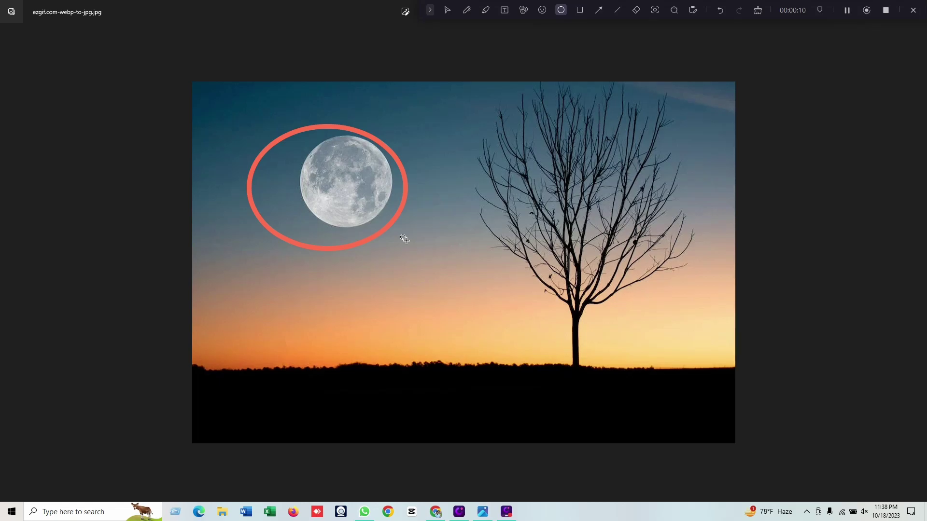
left_click_drag(254, 112, 467, 261)
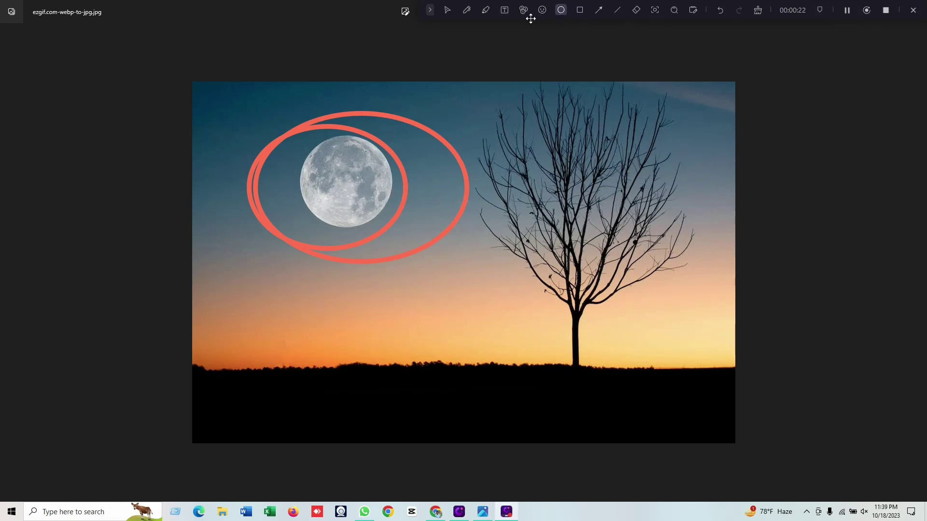
left_click(632, 14)
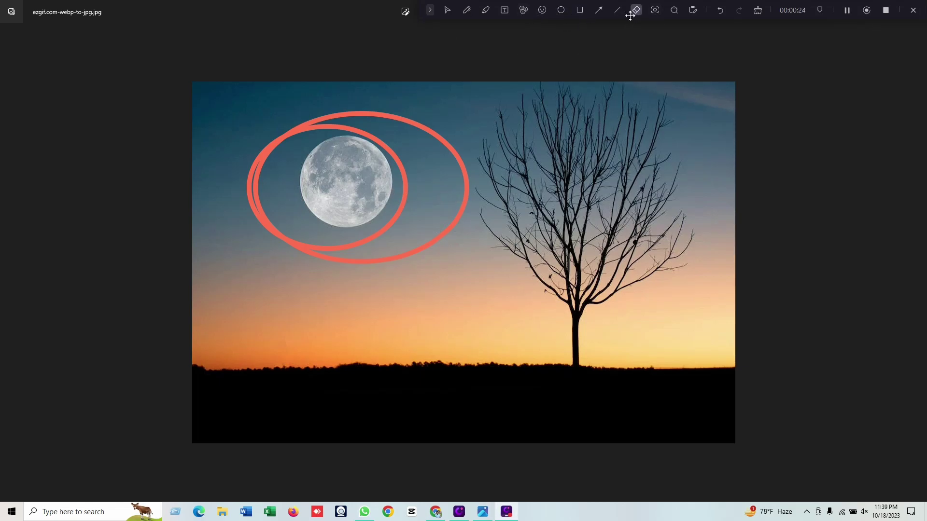
left_click(465, 163)
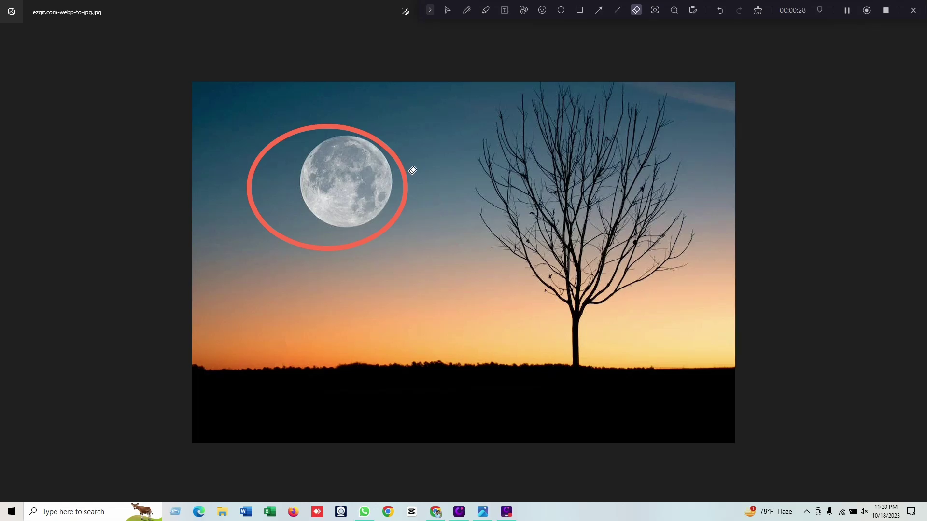
left_click(404, 158)
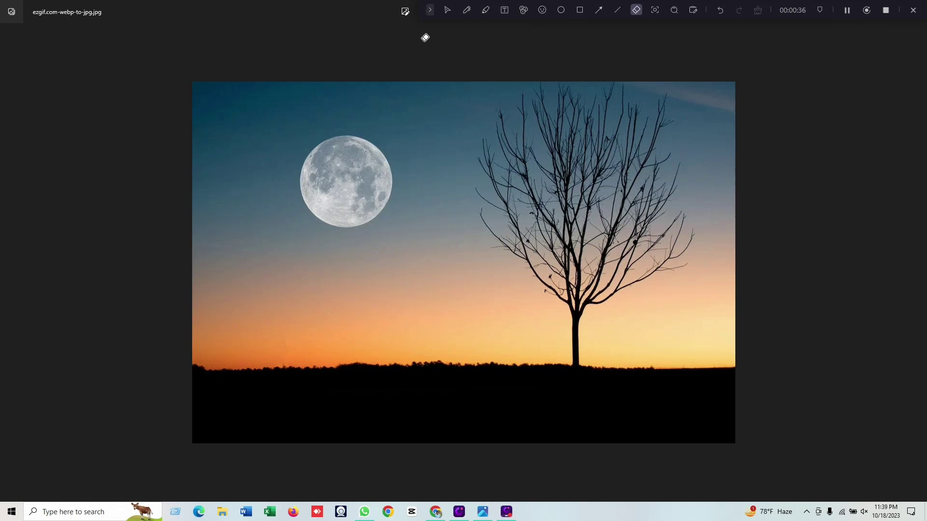
left_click(447, 10)
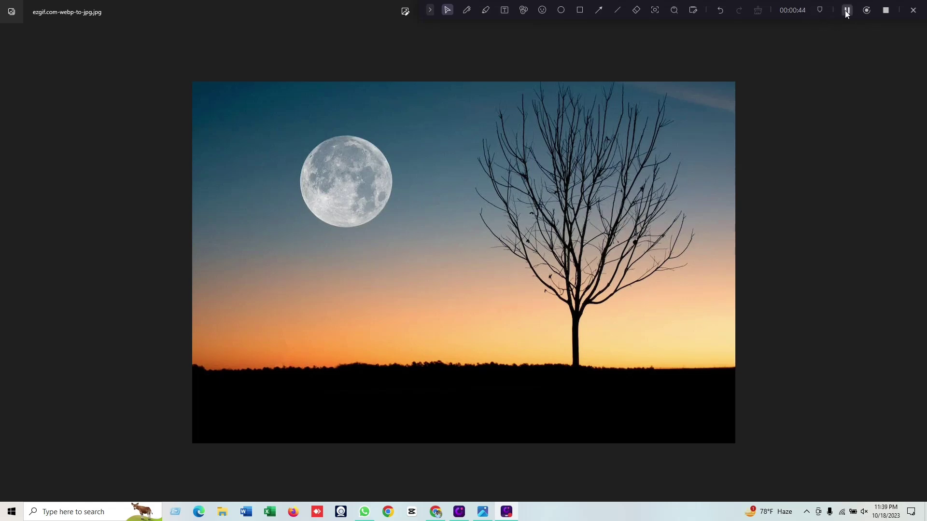
left_click(397, 249)
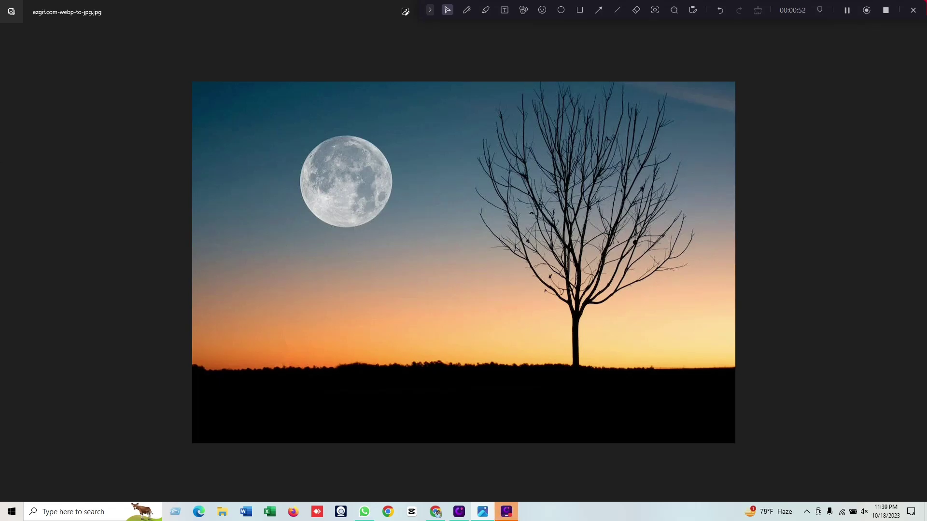
left_click(846, 11)
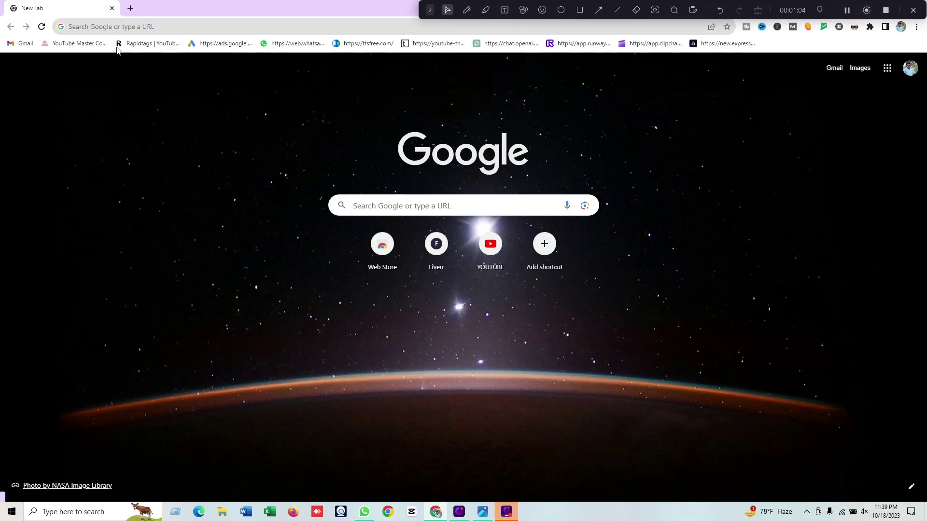
In Chrome, search Google for cleanup.picture and open the Cleanup.pictures website from the results
left_click(91, 29)
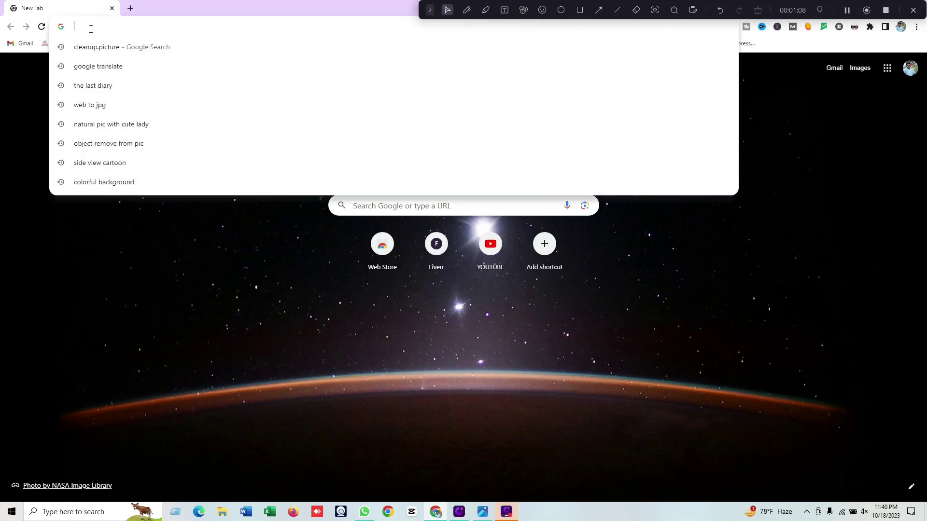
left_click(198, 283)
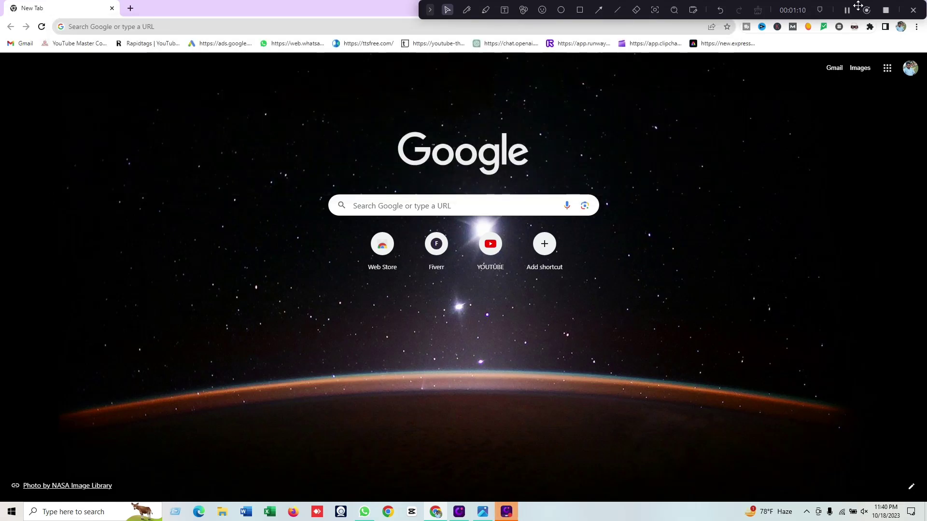
left_click(96, 28)
type("cl")
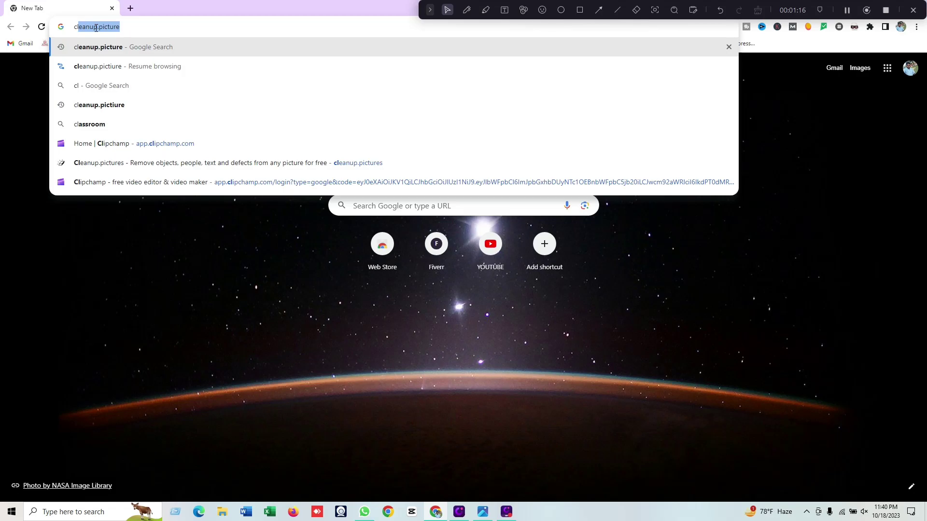
type("eanup.")
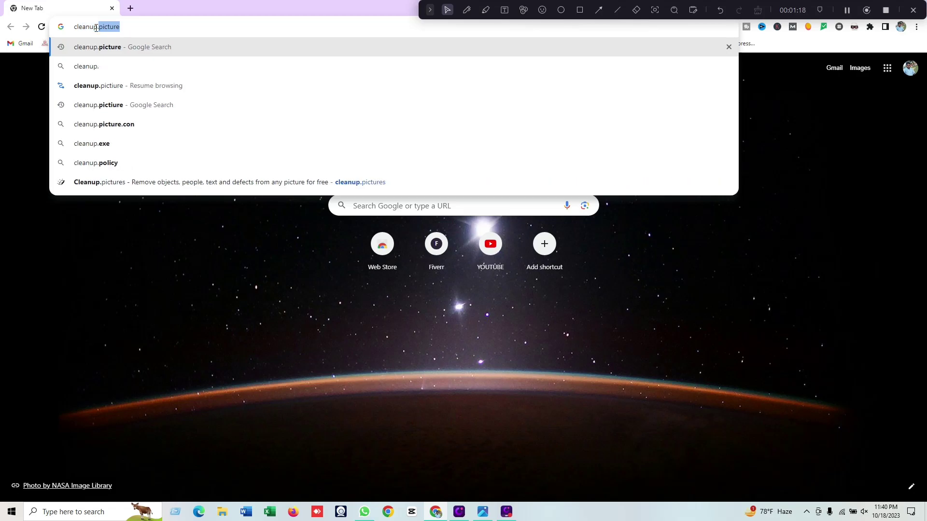
type("pictur")
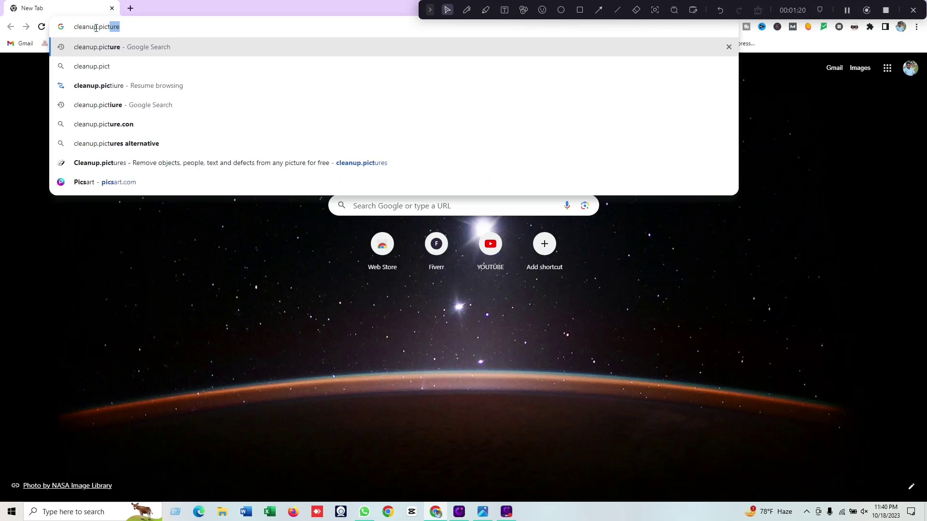
type("e")
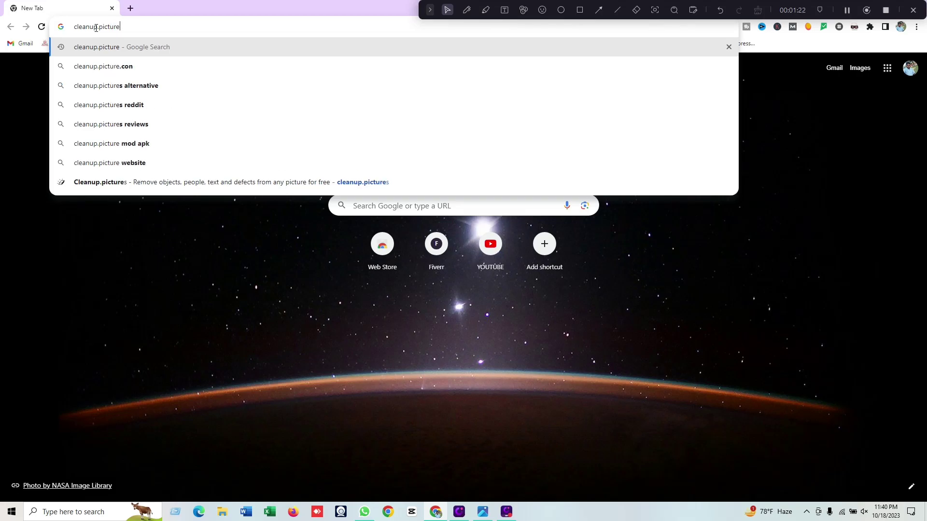
key("Return")
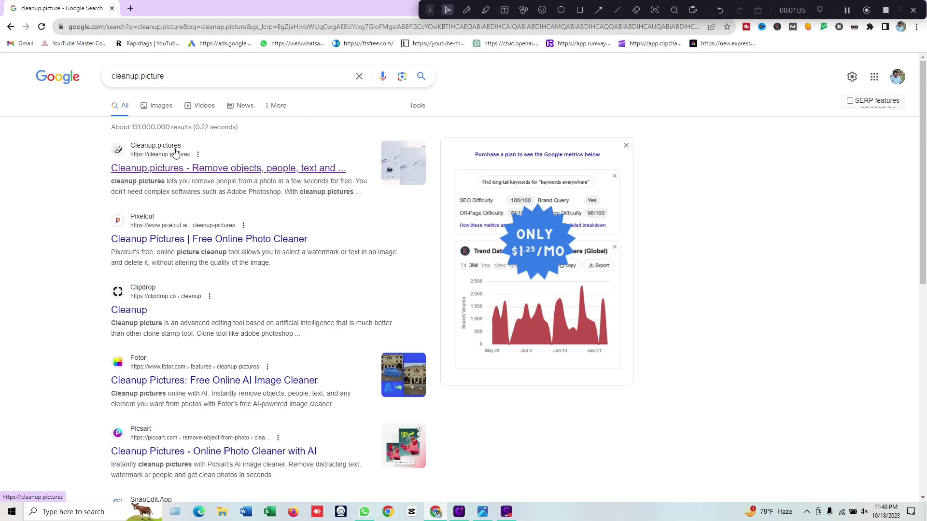
left_click(163, 173)
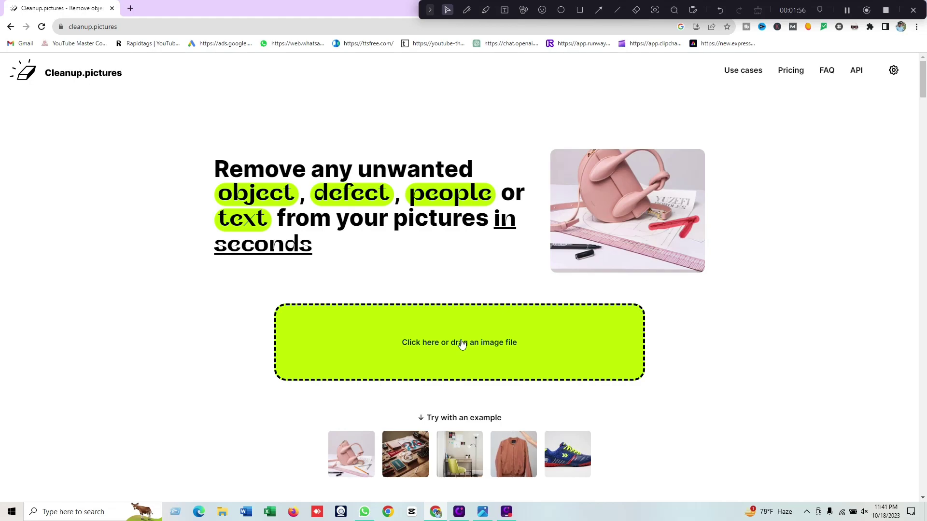
Upload the ezgif.com-webp-to-jpg image from the Desktop and continue with the SD version
left_click(431, 342)
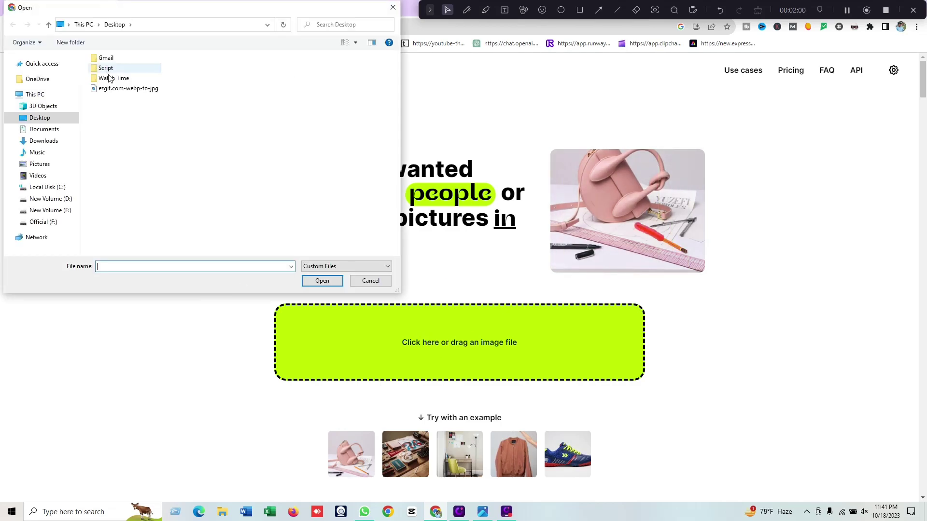
left_click(129, 89)
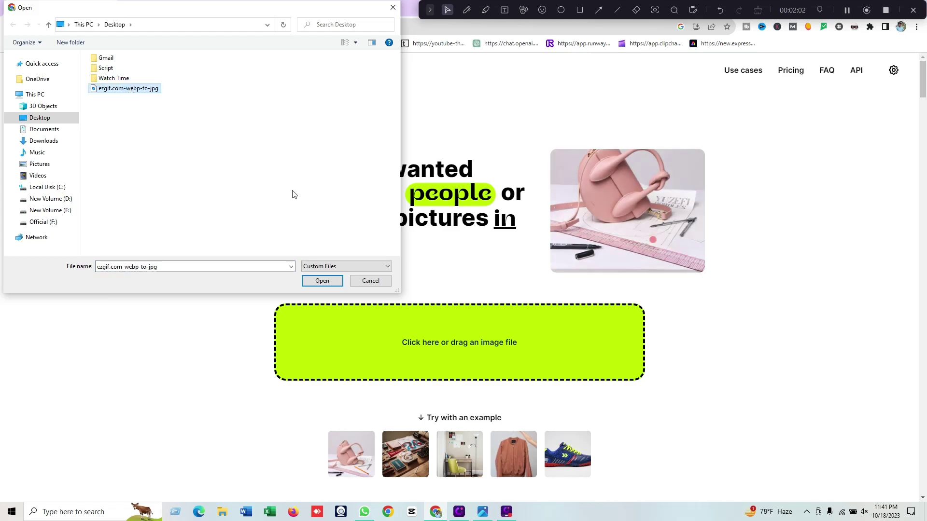
left_click(316, 280)
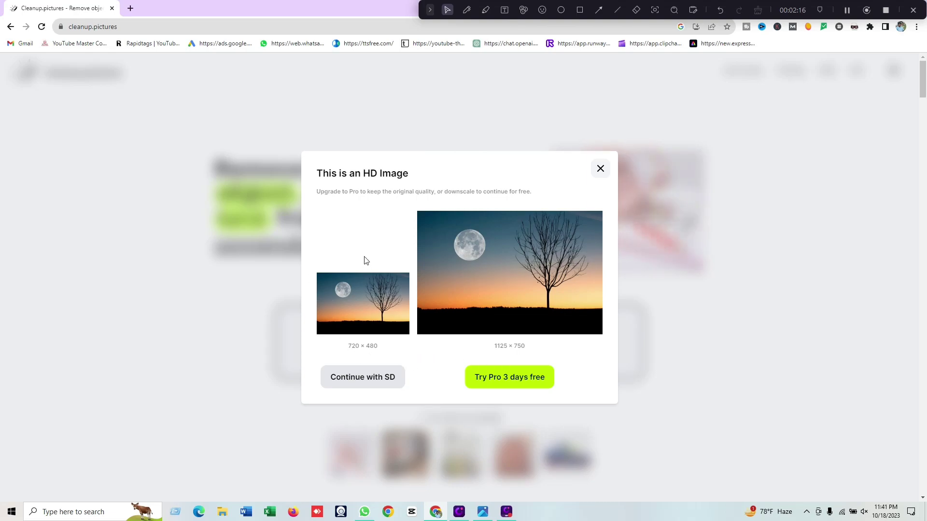
left_click(360, 378)
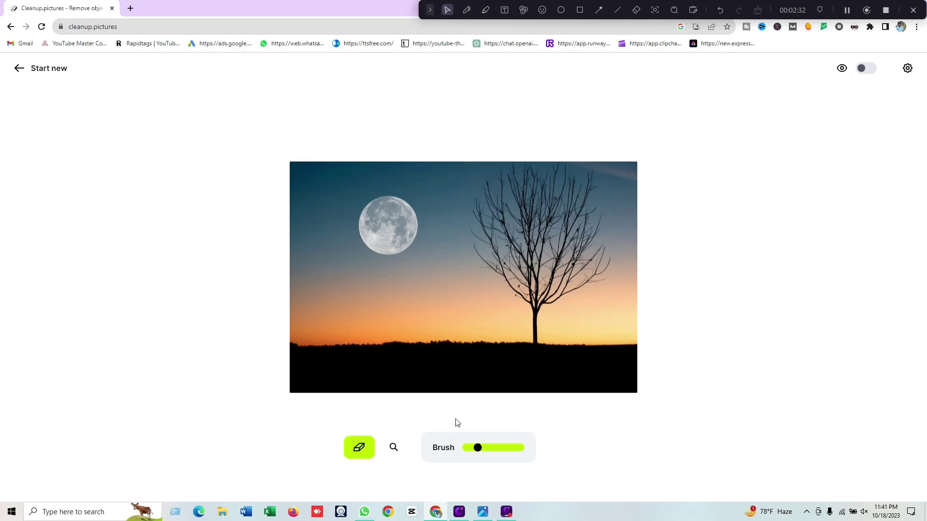
Set a small eraser brush and paint over the whole moon to remove it from the sky
left_click_drag(478, 447, 520, 448)
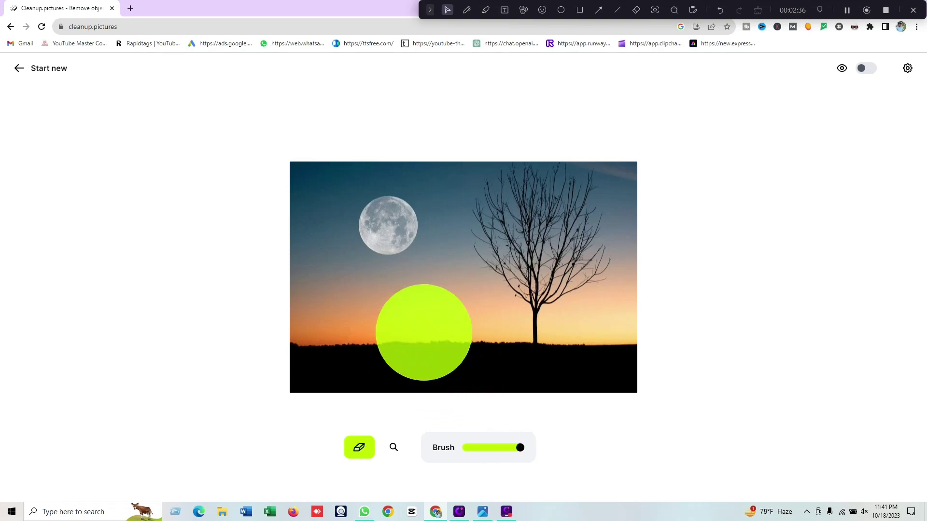
left_click_drag(522, 451, 475, 449)
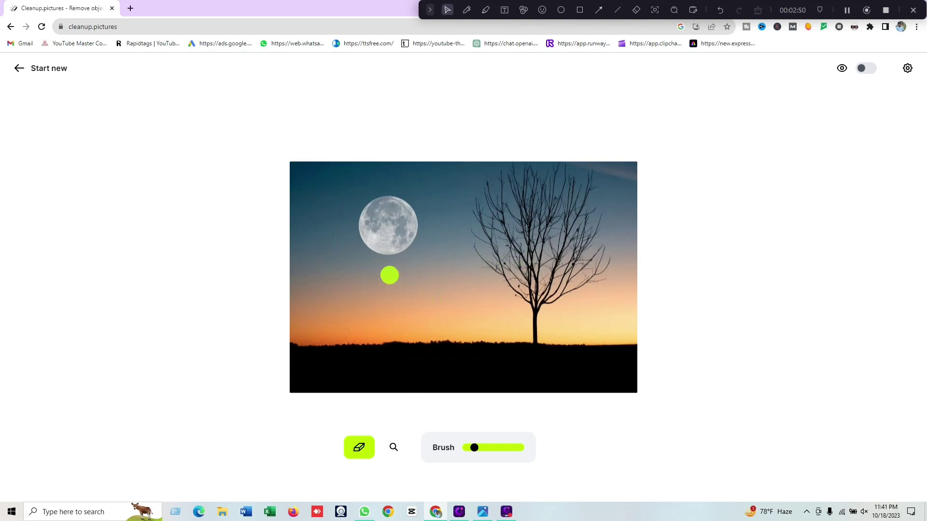
mouse_move(383, 199)
left_mouse_down()
mouse_move(363, 223)
mouse_move(362, 239)
mouse_move(378, 251)
mouse_move(399, 253)
mouse_move(417, 217)
mouse_move(386, 201)
mouse_move(379, 236)
mouse_move(397, 217)
mouse_move(386, 229)
left_mouse_up()
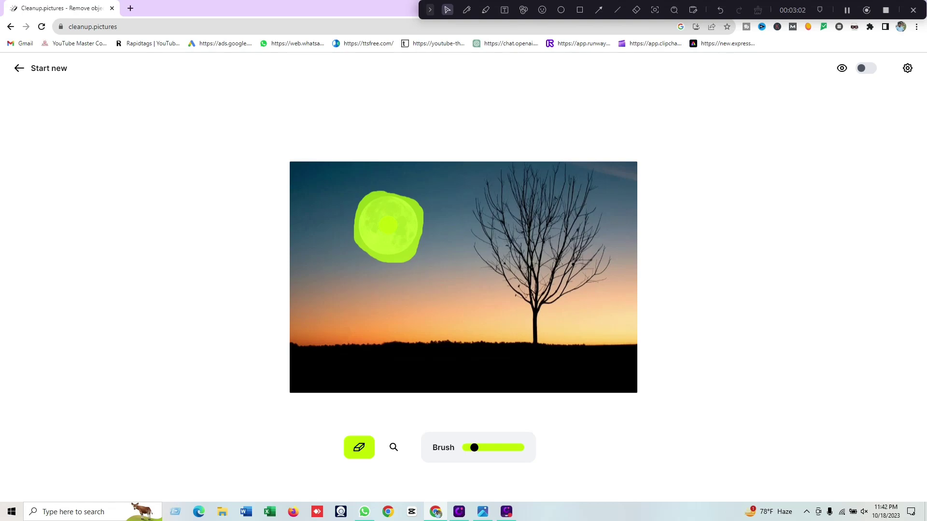
left_click_drag(387, 225, 393, 223)
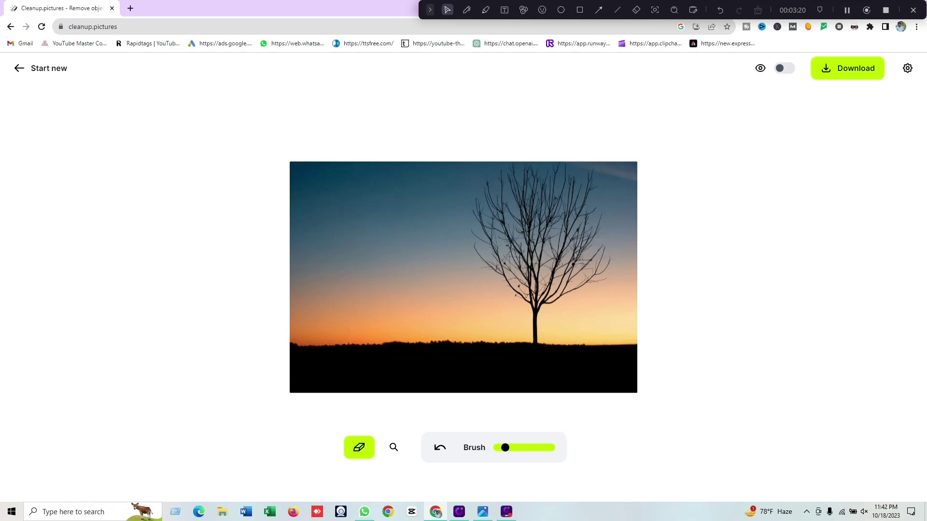
Download the cleaned image and open ezgif.com-webp-to-jpg_cleanup from the Downloads folder, placing its window so the original's moon stays in view
left_click(841, 68)
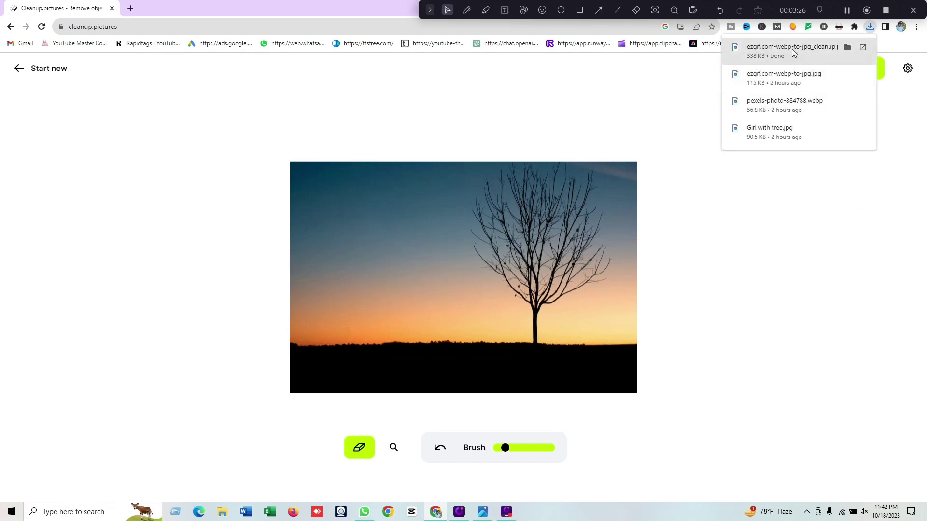
left_click(847, 47)
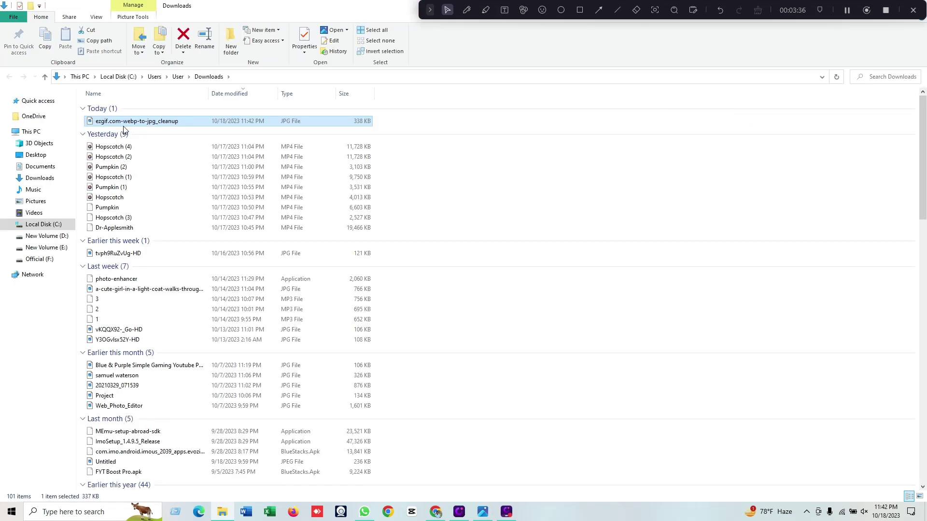
double_click(114, 121)
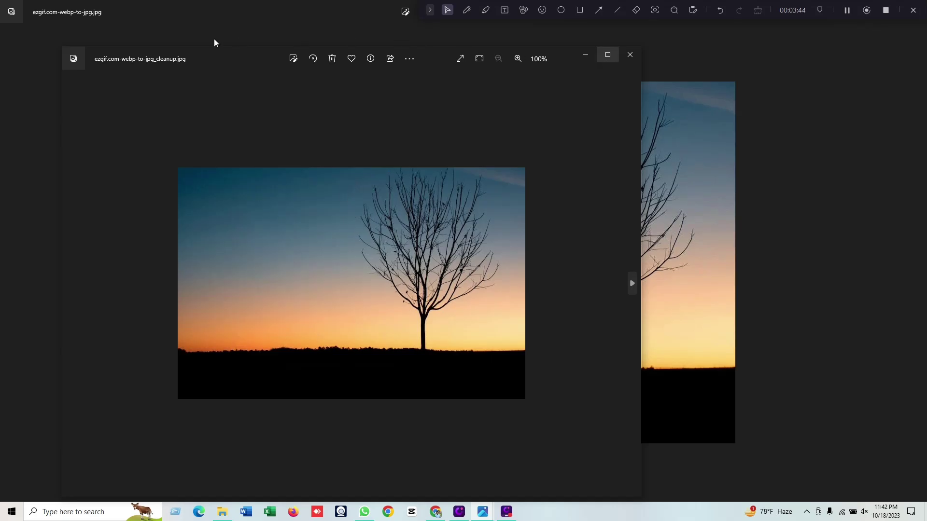
left_click_drag(227, 57, 581, 259)
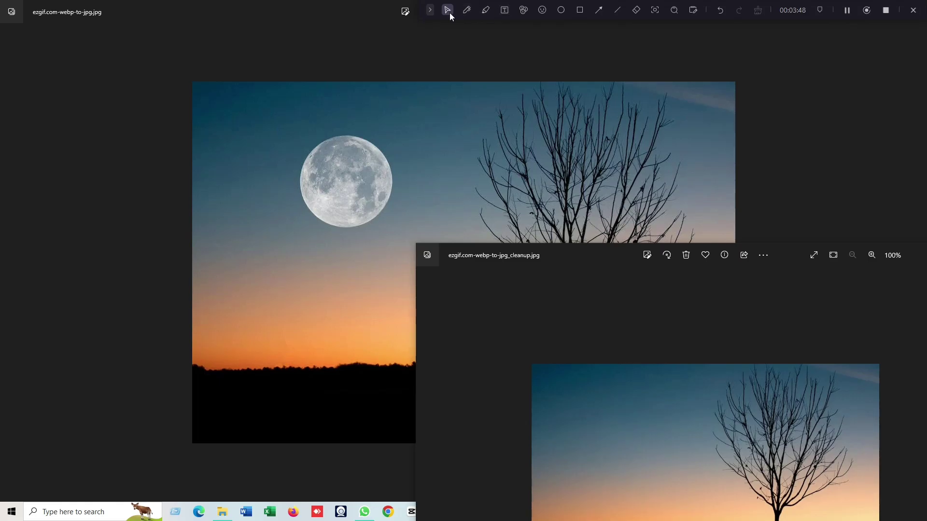
left_click(467, 10)
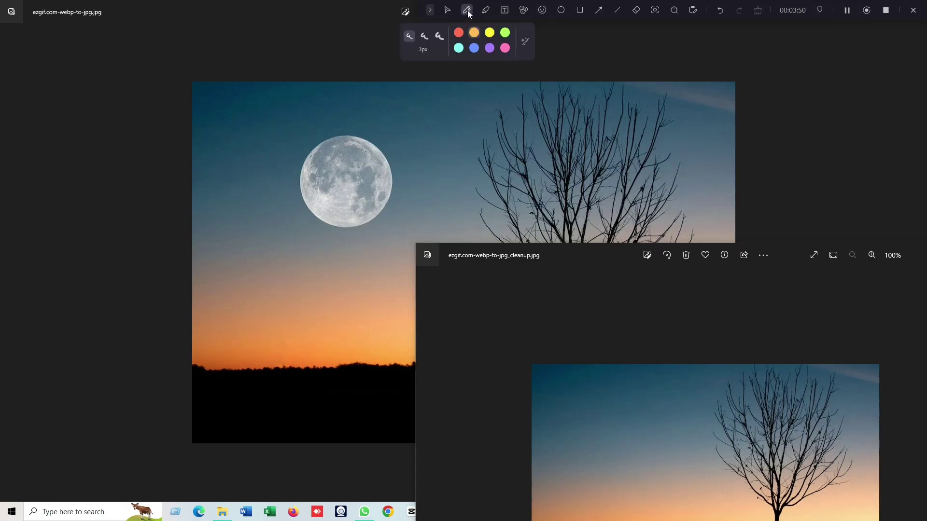
mouse_move(280, 144)
left_mouse_down()
mouse_move(320, 203)
mouse_move(535, 120)
left_mouse_up()
left_click_drag(572, 258, 530, 224)
mouse_move(583, 398)
left_mouse_down()
mouse_move(616, 439)
mouse_move(760, 347)
left_mouse_up()
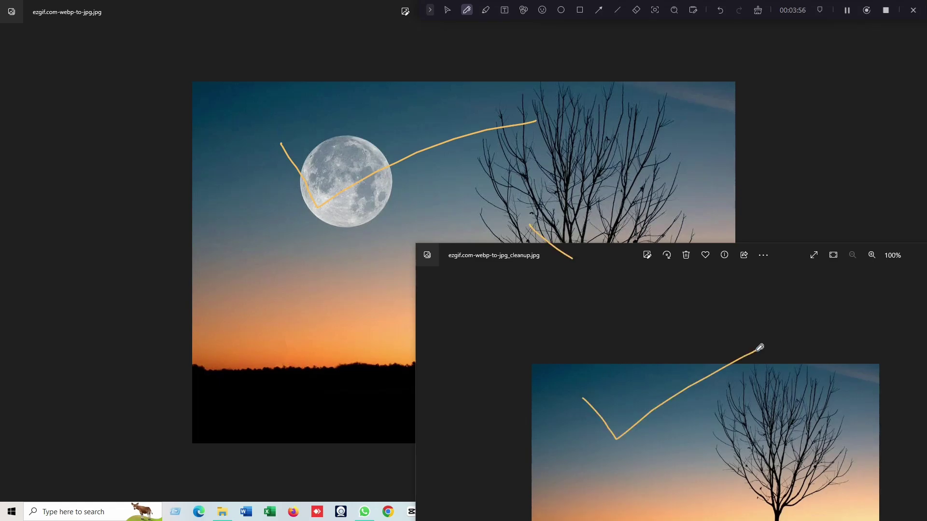
left_click(636, 9)
left_click(459, 133)
left_click(547, 232)
left_click(712, 376)
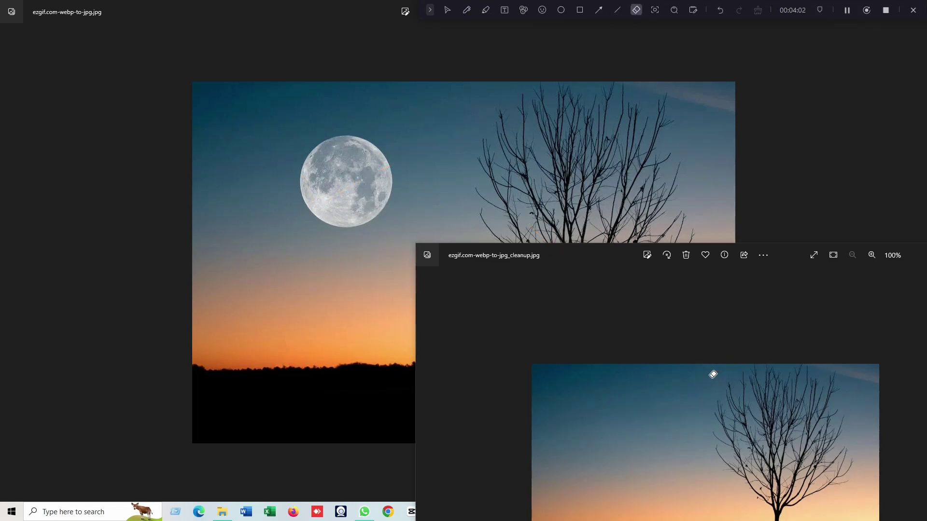